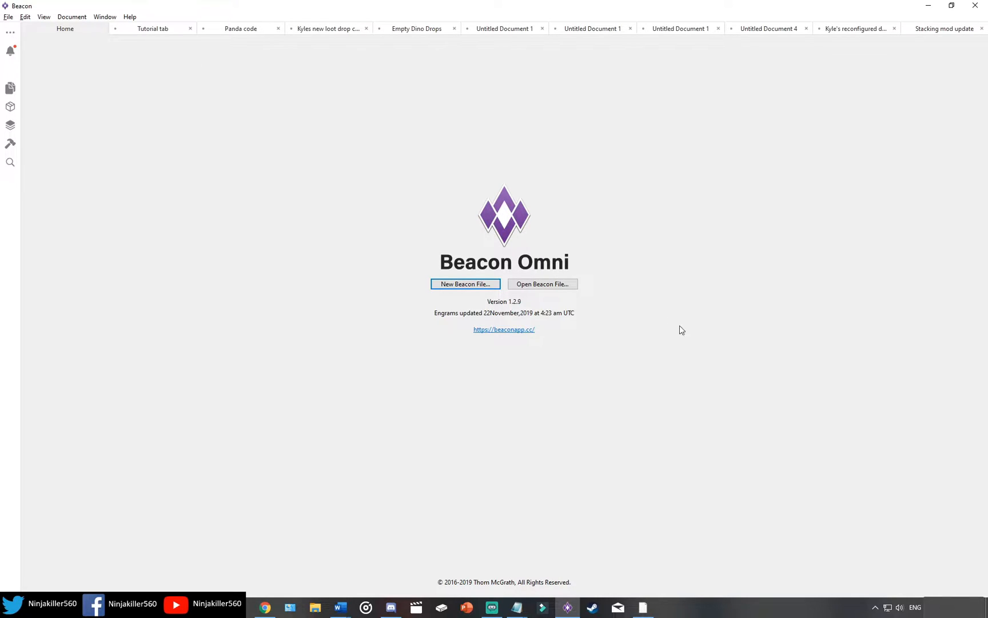
Step: Create a new Beacon file and define a custom loot source with class string DinoDropInventoryComponent_Carnivore_Huge_FireWyvern_C
left_click(465, 285)
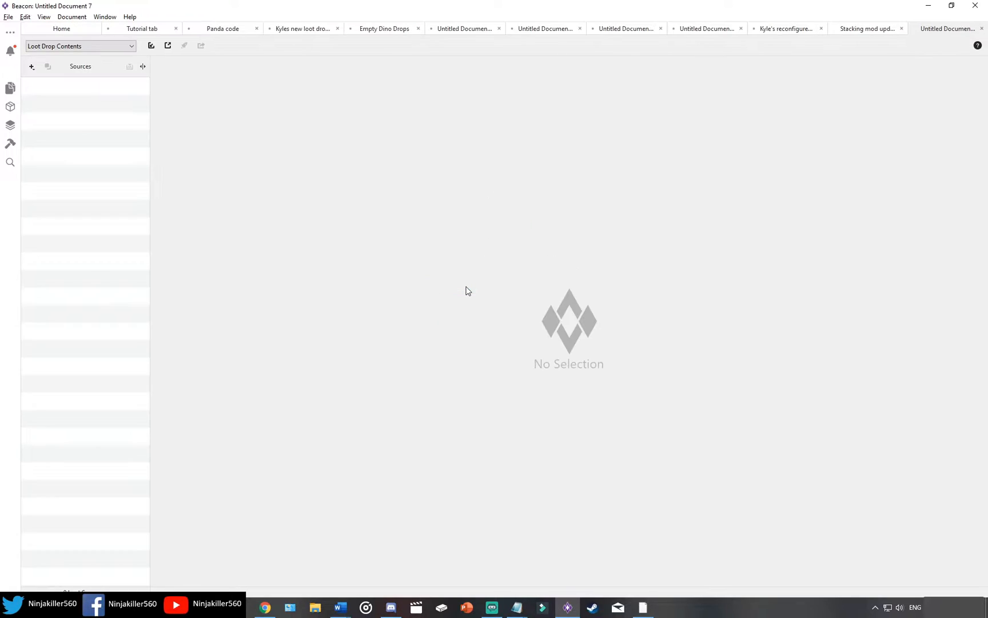
left_click(31, 67)
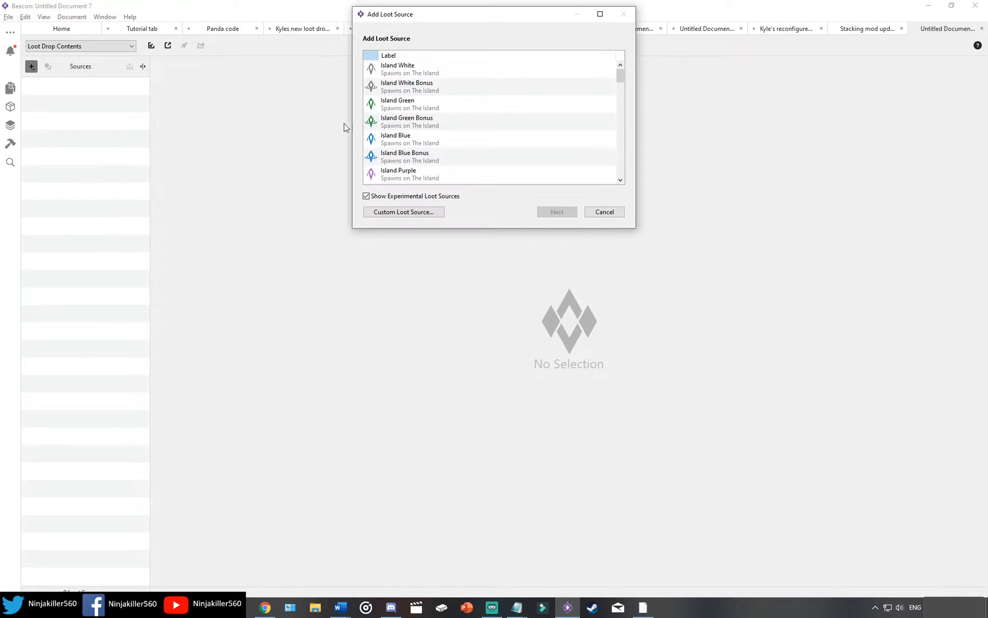
left_click(441, 213)
left_click(451, 56)
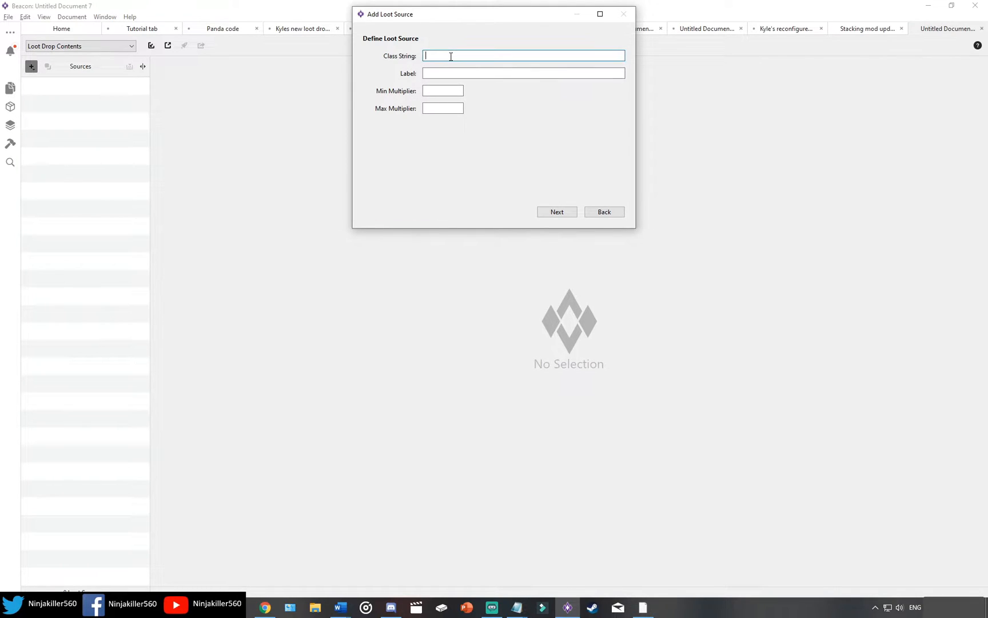
type("DinoDropInventoryComponent_Carnivore_Huge_FireWyvern_C")
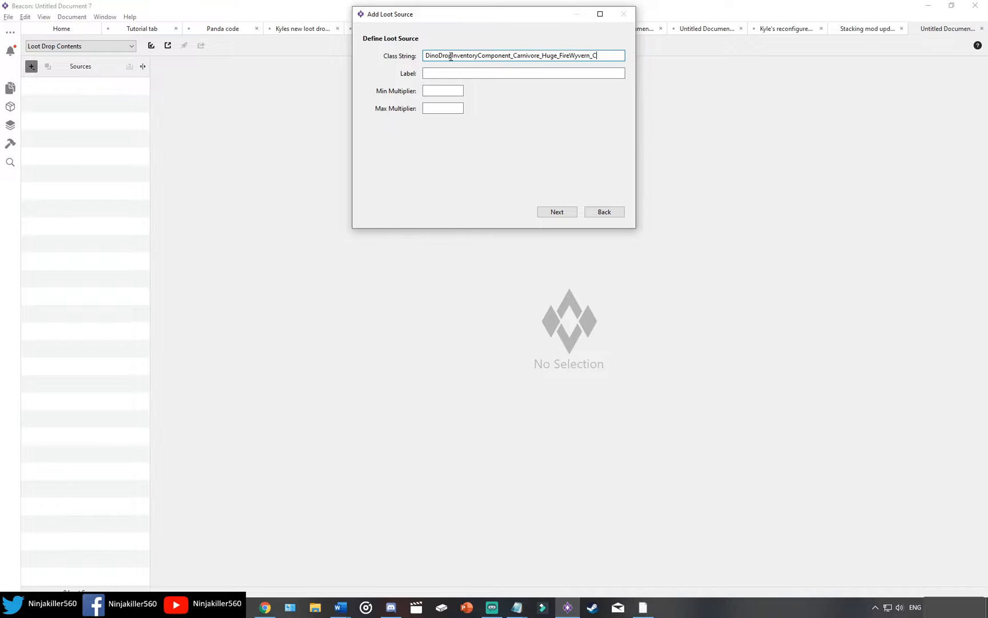
Step: Label the custom loot source wyvern, set its min and max multipliers to 1, and continue to customization
left_click(444, 73)
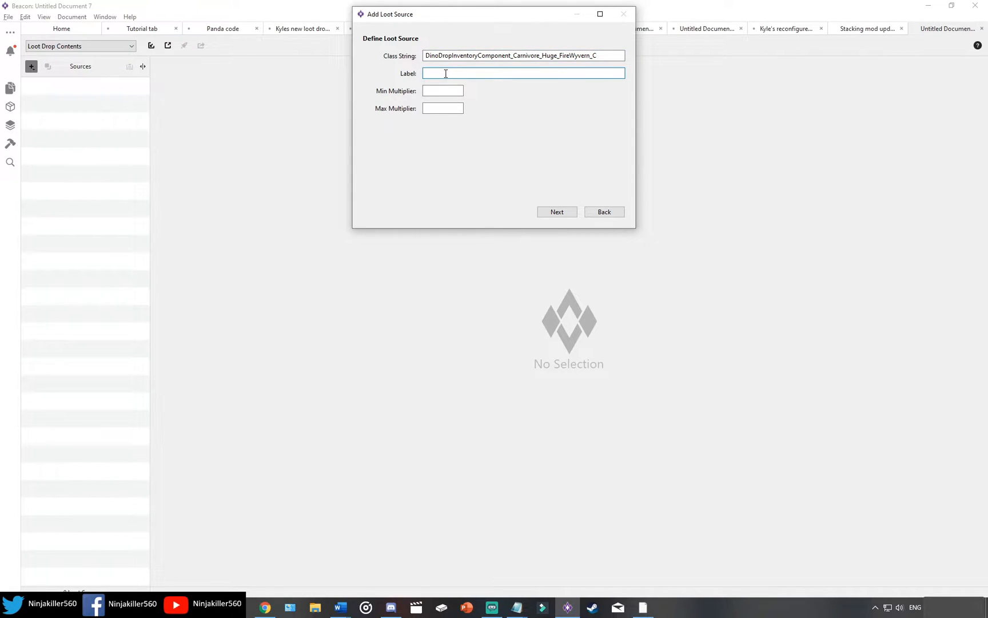
type("wtvern")
left_click(435, 74)
key("BackSpace")
type("y")
left_click(439, 92)
type("1")
left_click(429, 110)
type("1")
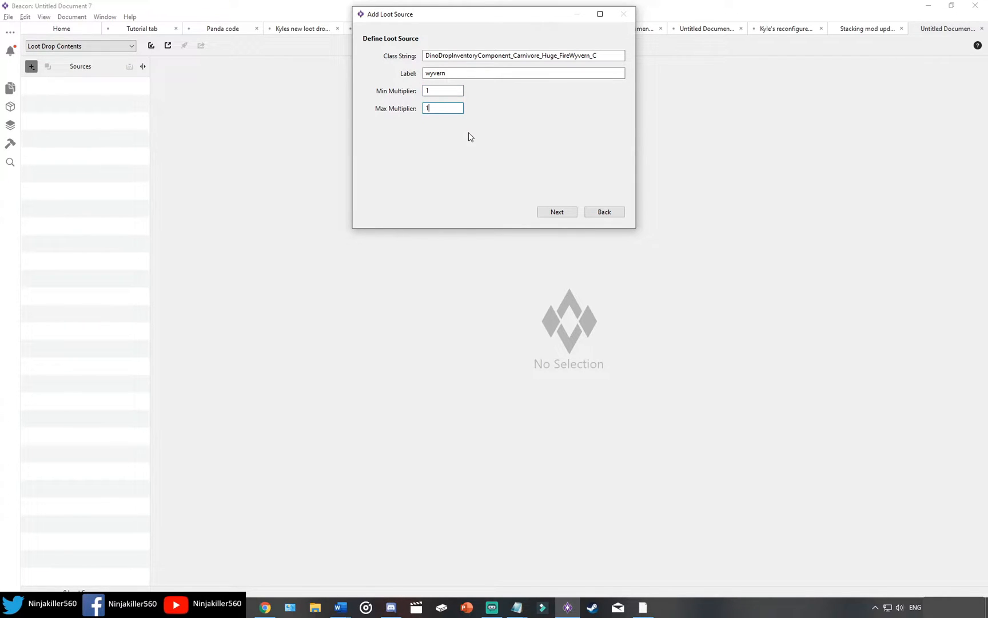
left_click(552, 212)
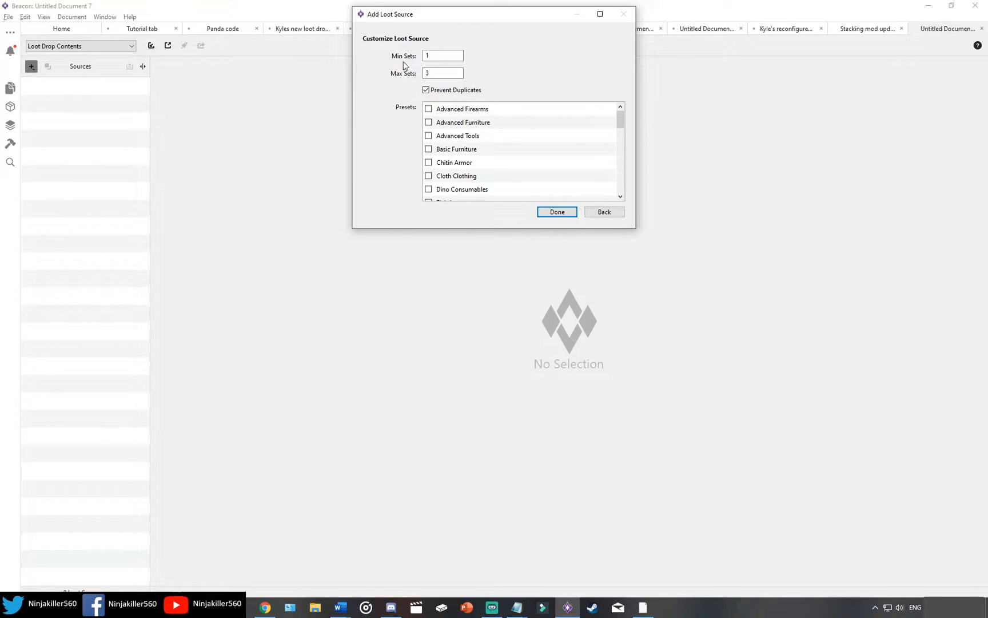
Step: Set the loot source's min sets and max sets to 2 and finish adding it without presets
left_click_drag(436, 58, 405, 58)
type("2")
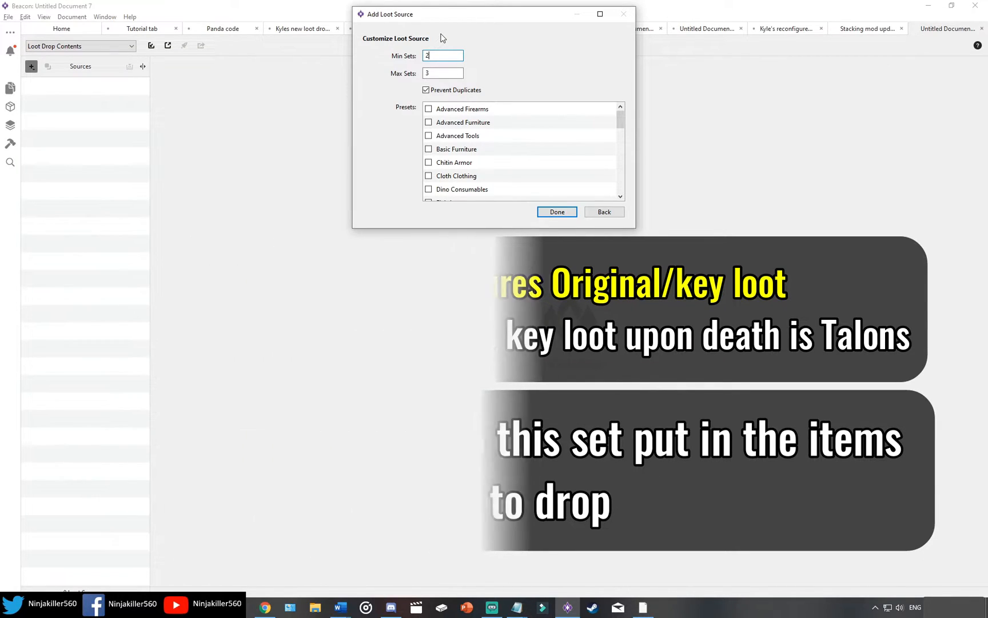
left_click_drag(457, 73, 393, 75)
type("2")
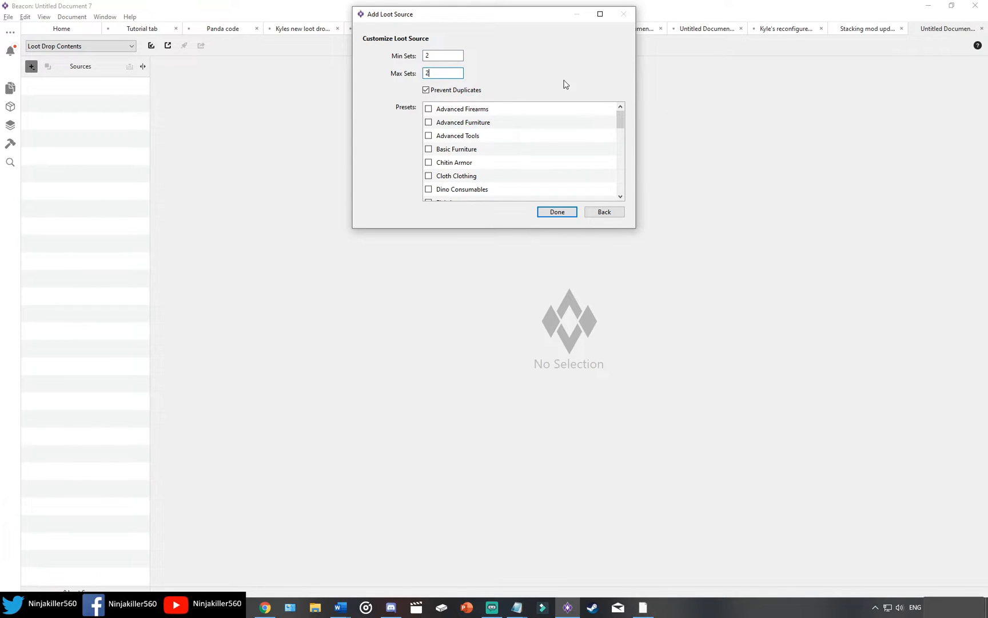
left_click(558, 212)
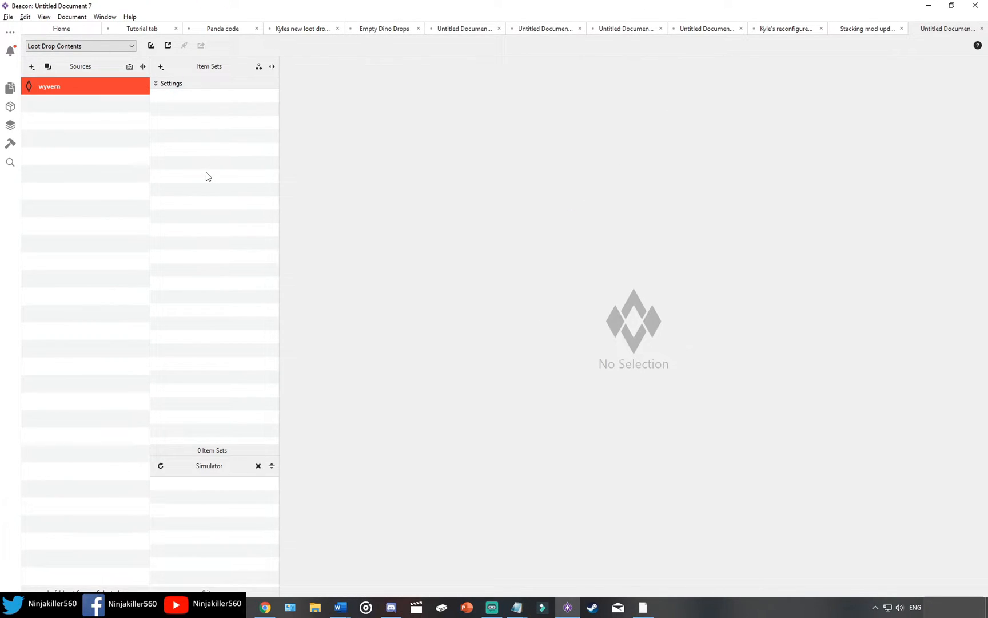
Step: Add an item set named "normal loot" to the wyvern source
left_click(162, 67)
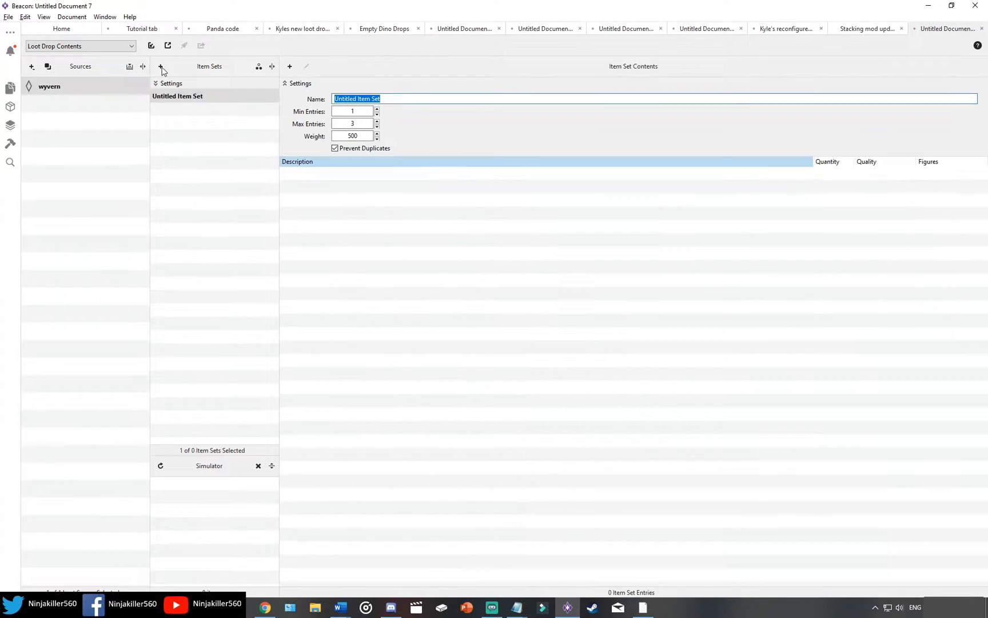
type("normal loot")
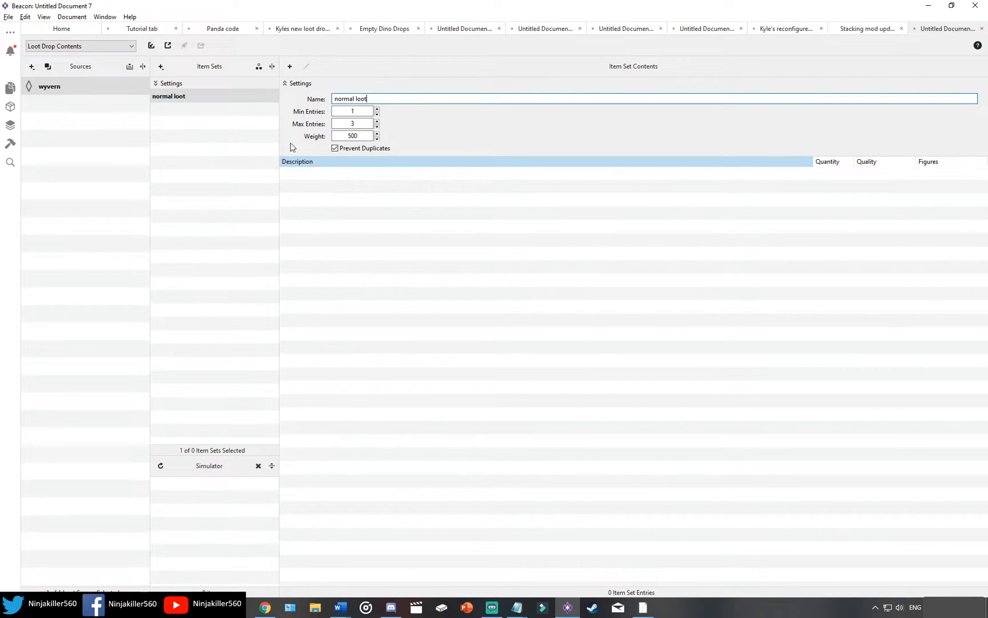
left_click(324, 189)
Step: Add a Fire Talon entry to normal loot with min and max quantity 10 and weight 1,000, and set the item set's max entries to 1
left_click(288, 70)
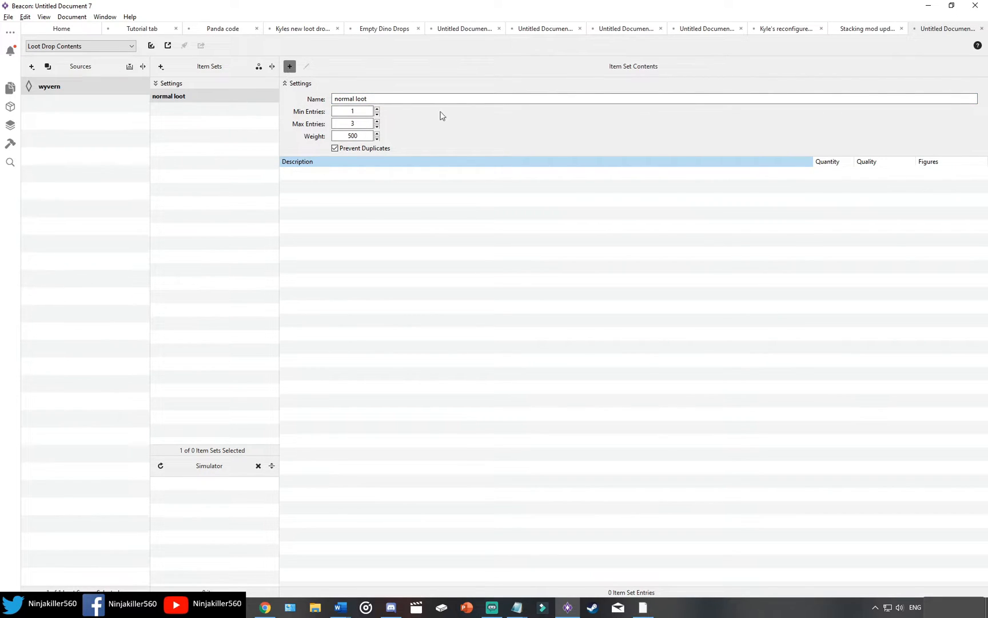
type("fire")
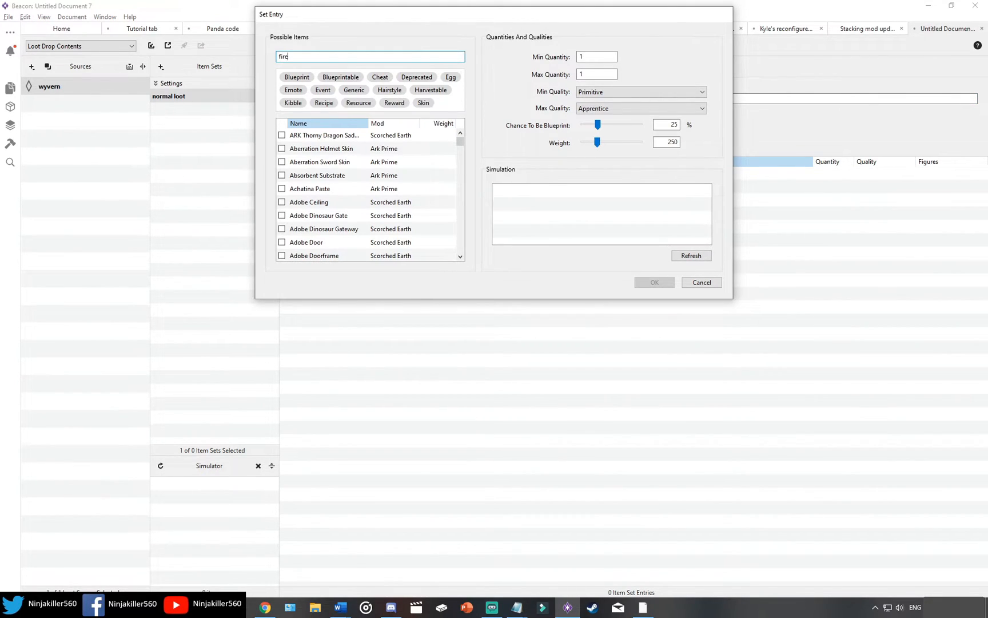
left_click(282, 175)
left_click(591, 57)
type("0")
key("Tab")
type("10")
left_click_drag(597, 142, 555, 135)
left_click(655, 283)
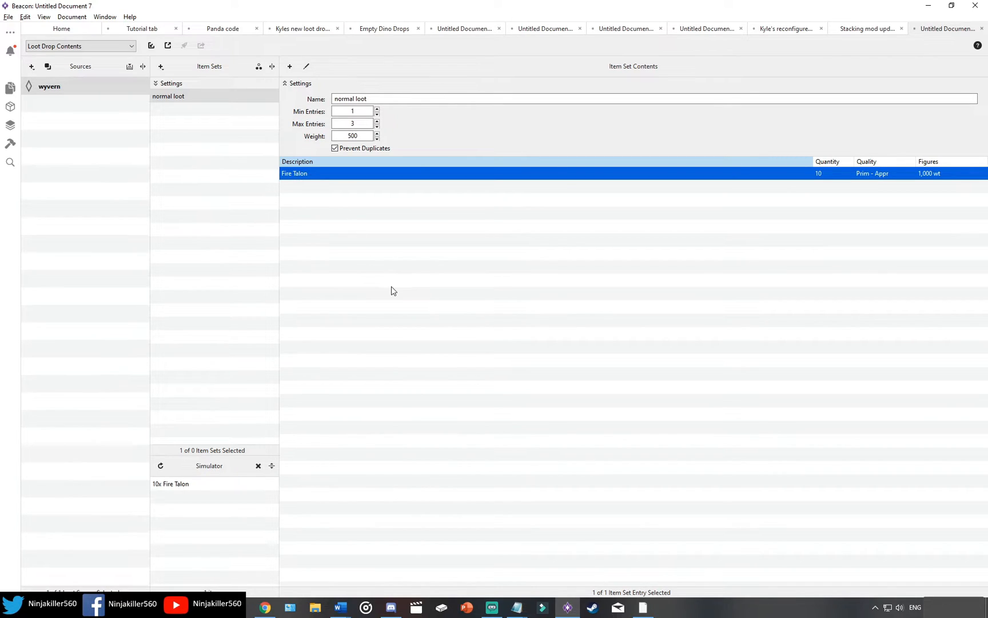
left_click(362, 122)
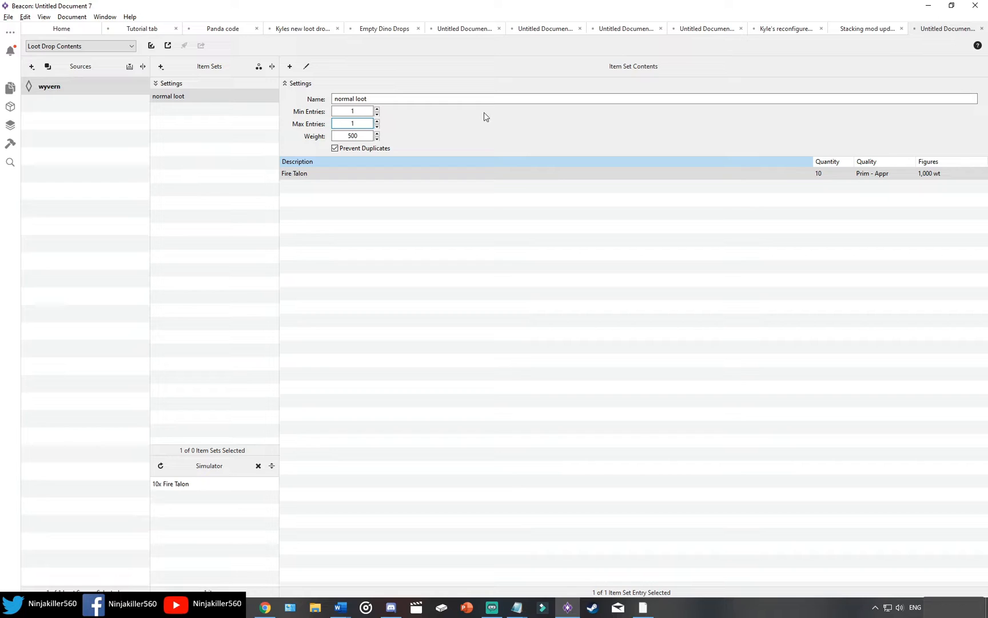
Step: Add a second item set named "custom loot" to the wyvern source
left_click(161, 66)
type("cus")
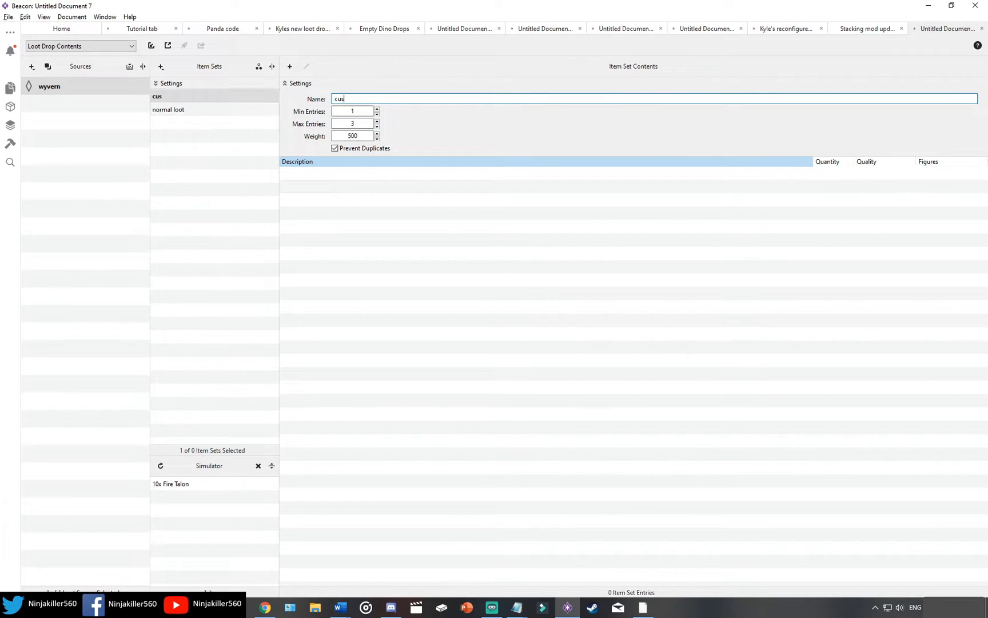
type("tom loot")
Step: Add a Preserving Salt entry to custom loot with min and max quantity 6, weight 1,000 and 0% blueprint chance
left_click(290, 68)
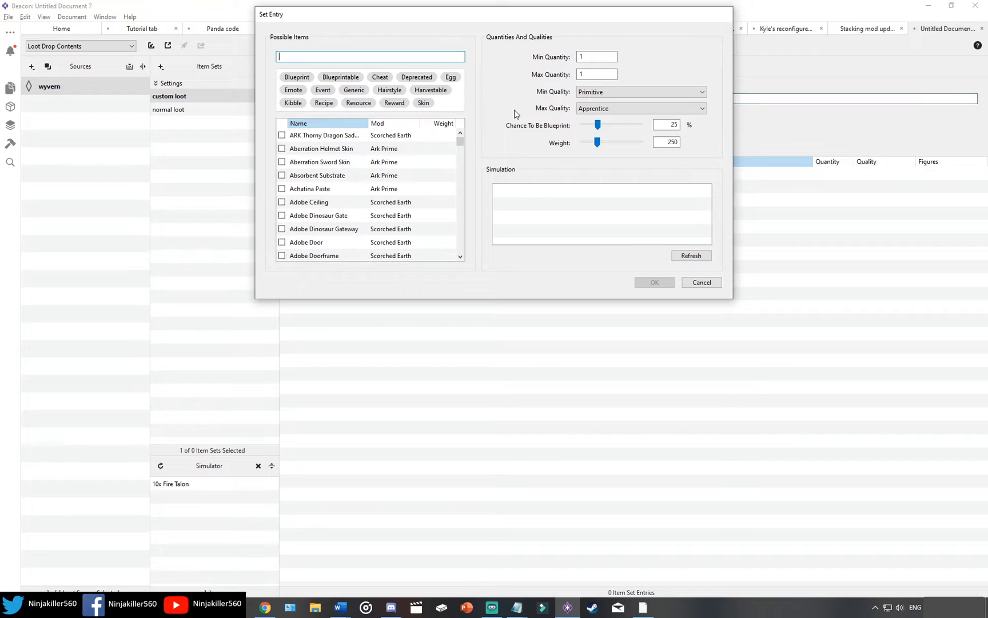
type("preserbv")
key("BackSpace")
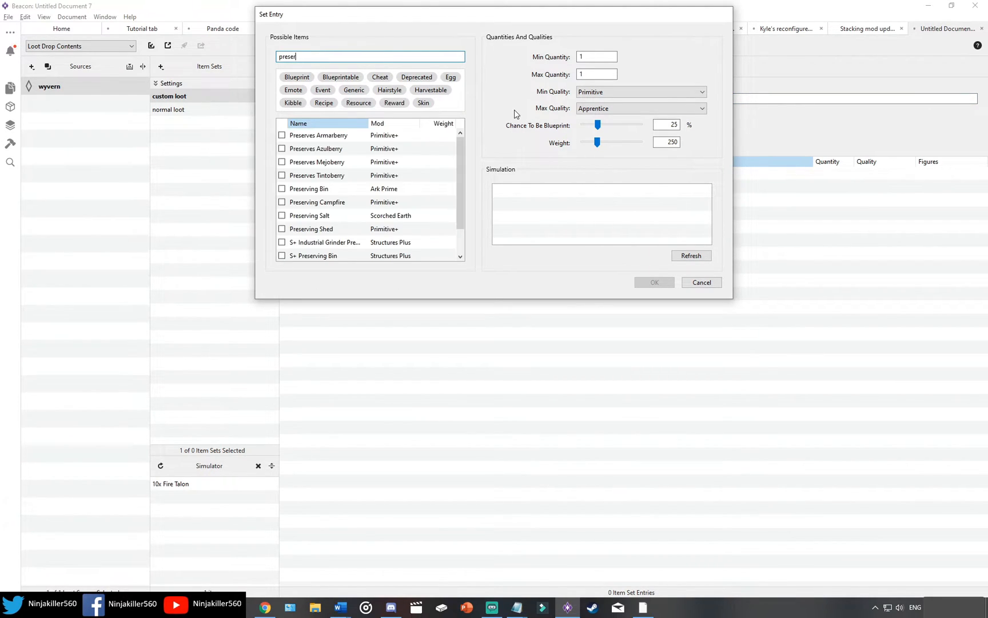
left_click(282, 216)
double_click(579, 56)
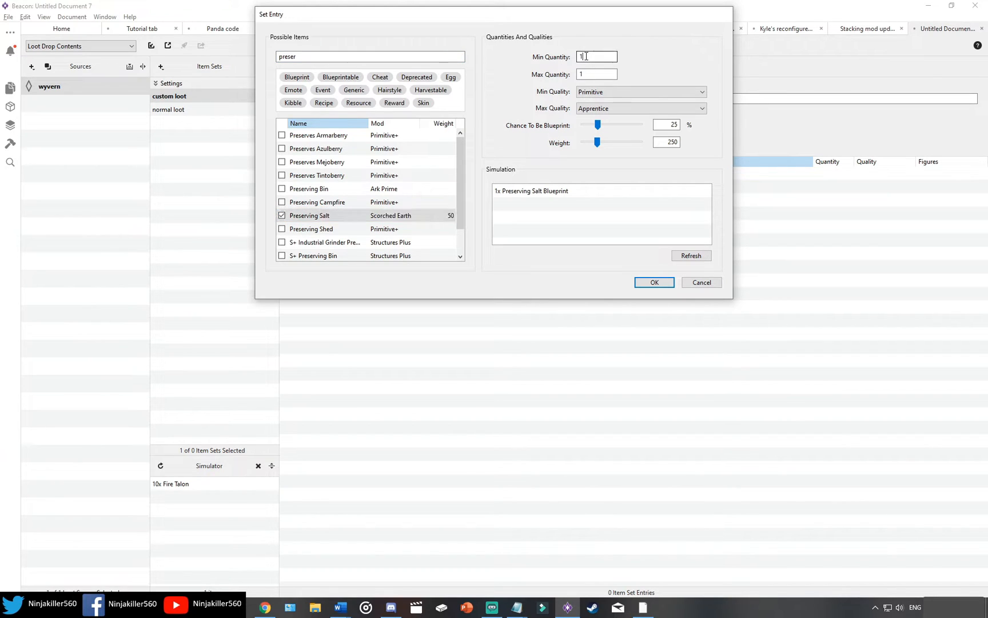
type("6")
key("Tab")
type("6")
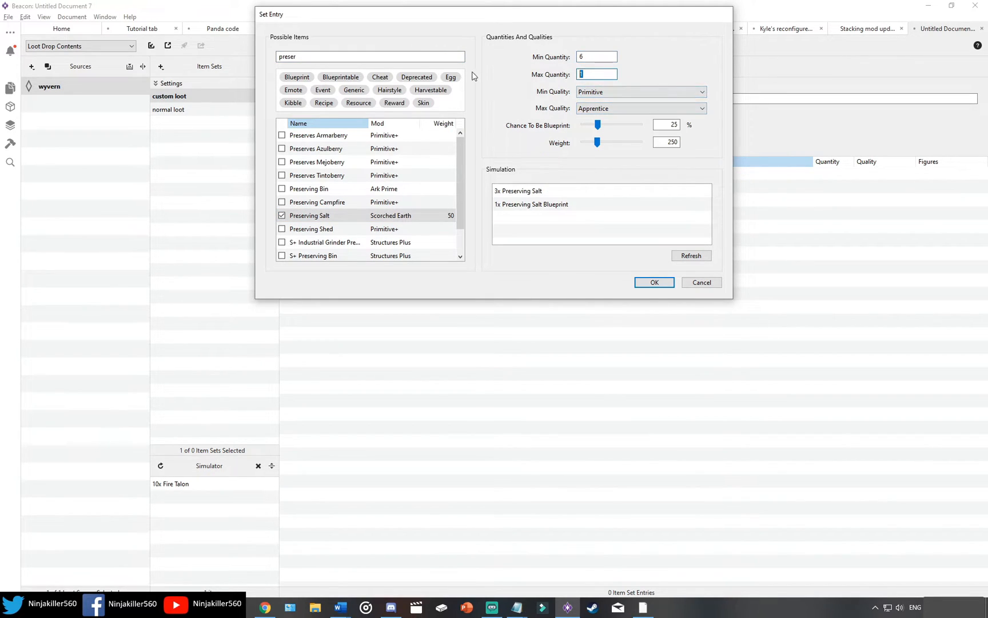
left_click_drag(598, 142, 676, 150)
left_click_drag(599, 125, 584, 125)
left_click(651, 286)
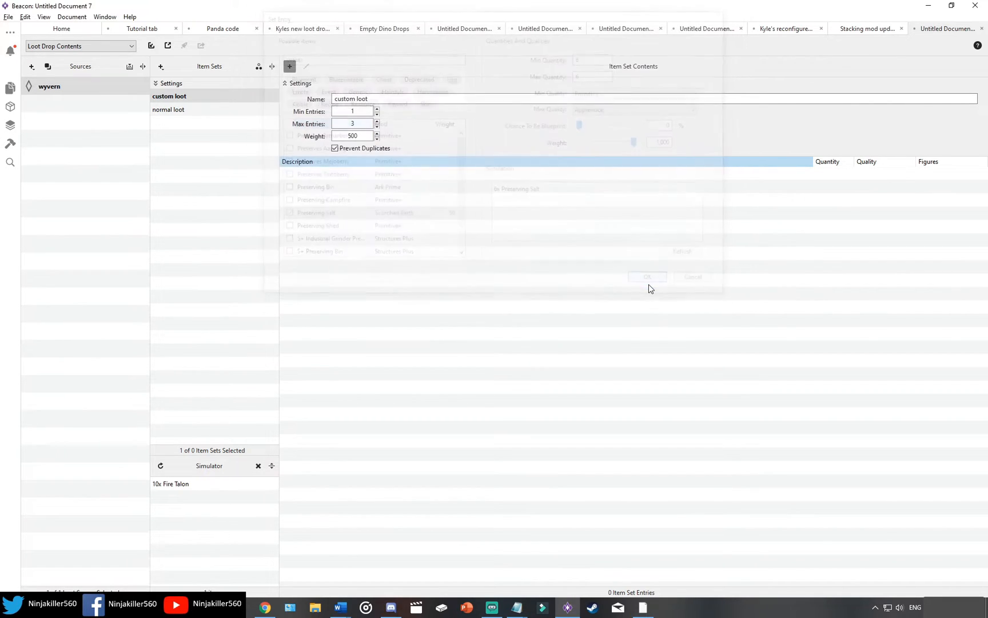
Step: Add a Wyvern Milk entry to custom loot with min and max quantity 10 and weight 1,000
left_click(289, 67)
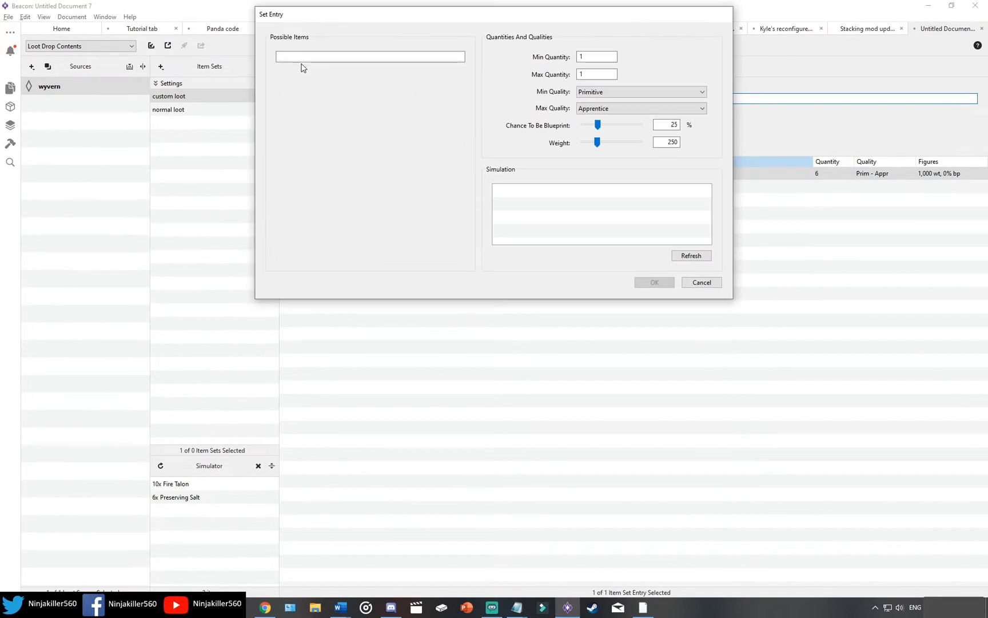
type("wyve")
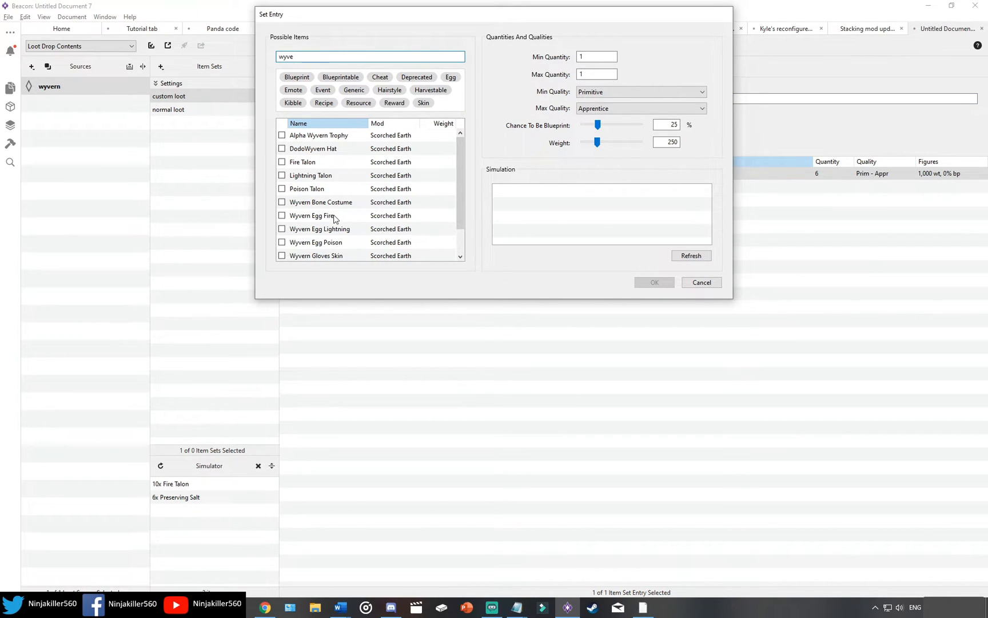
scroll(334, 217, "down", 1)
left_click(288, 242)
left_click(282, 242)
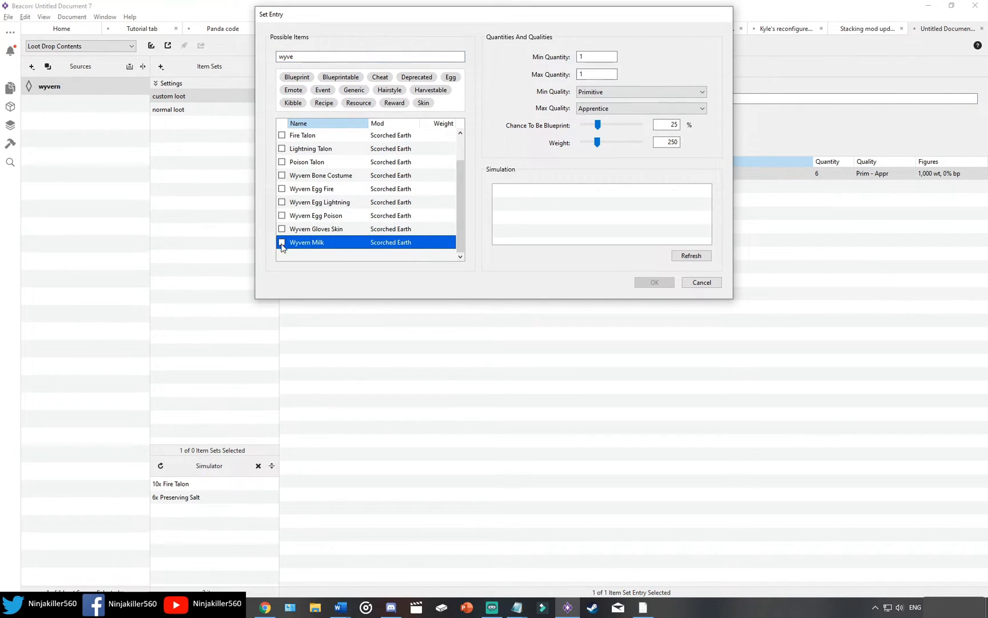
left_click(595, 57)
type("0")
key("Tab")
type("10")
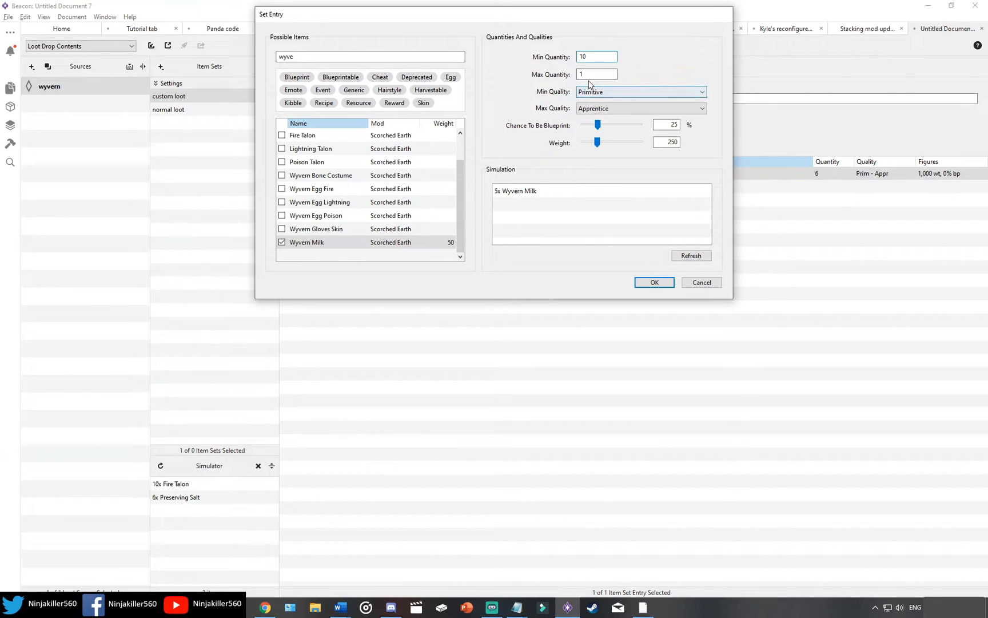
left_click(609, 142)
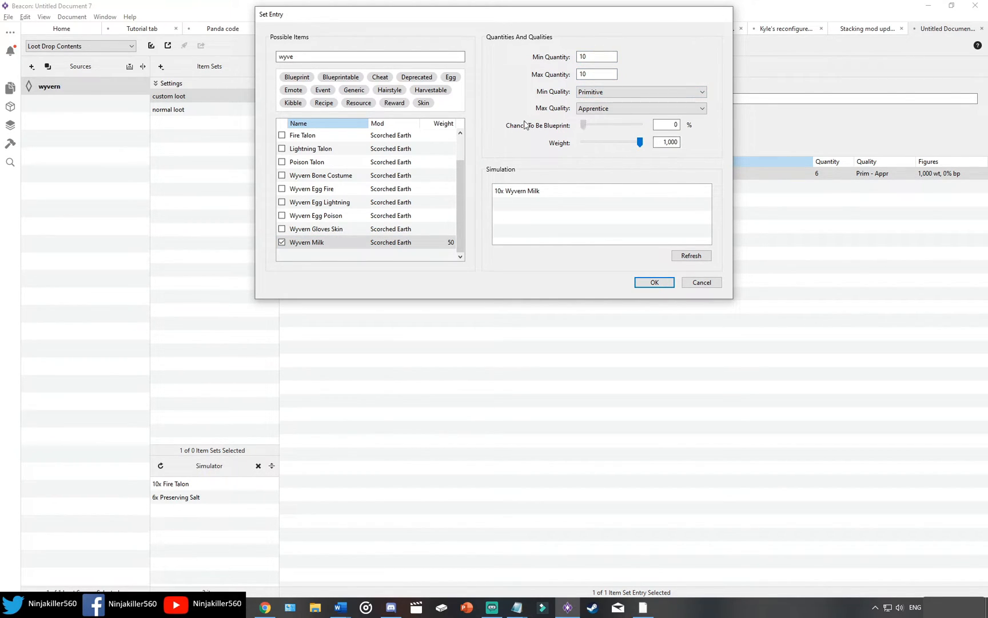
left_click(653, 282)
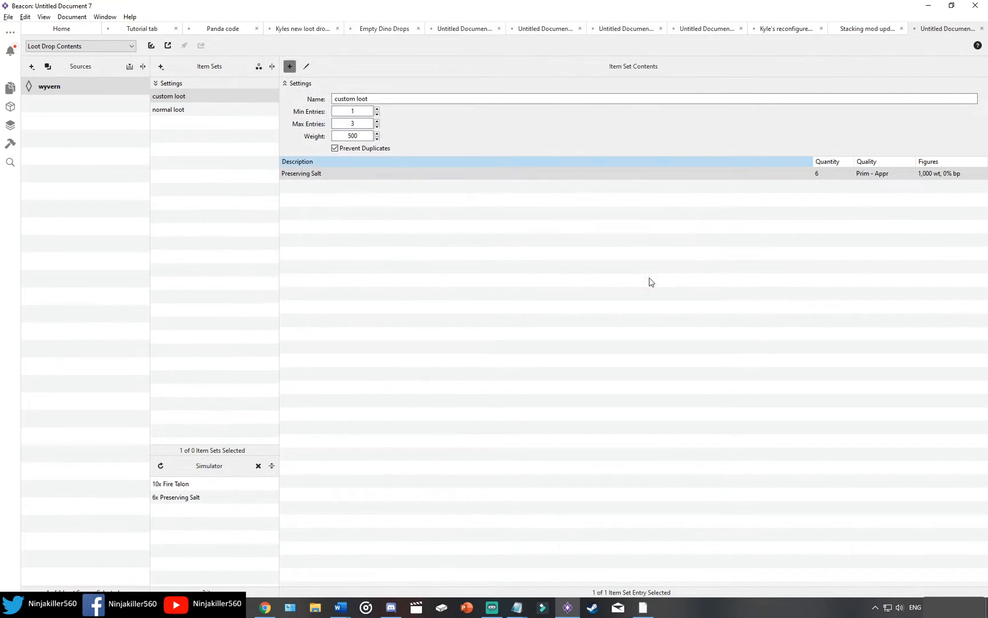
Step: Set both the min entries and max entries of the custom loot item set to 2
left_click(364, 122)
key("BackSpace")
type("2")
left_click(366, 112)
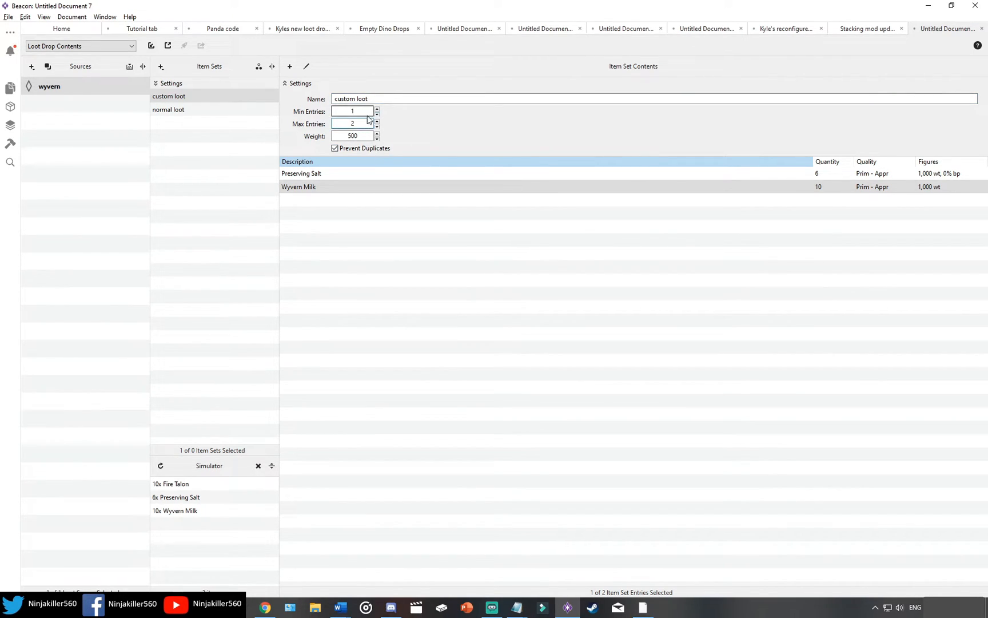
type("2")
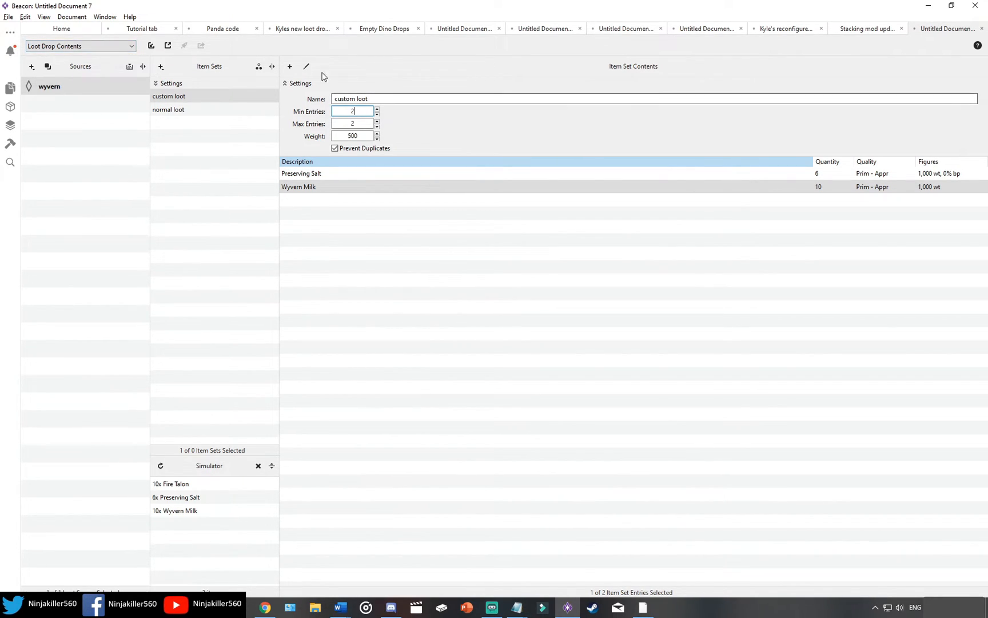
Step: Open the document's export, show the Game.ini code, and copy the ConfigOverrideSupplyCrateItems text without its header line
left_click(9, 17)
left_click(38, 126)
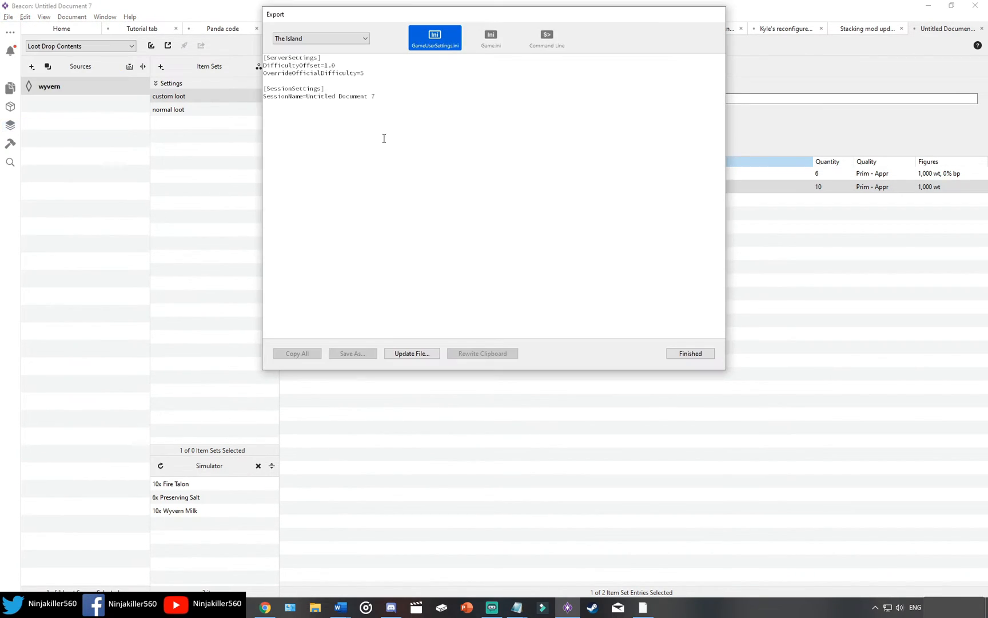
left_click(494, 46)
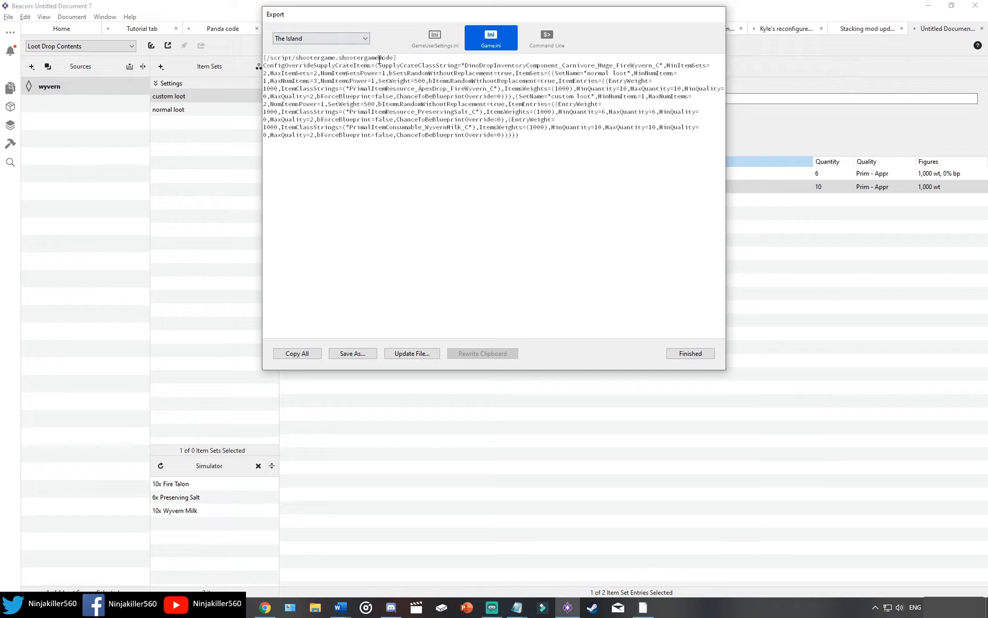
left_click_drag(525, 139, 259, 67)
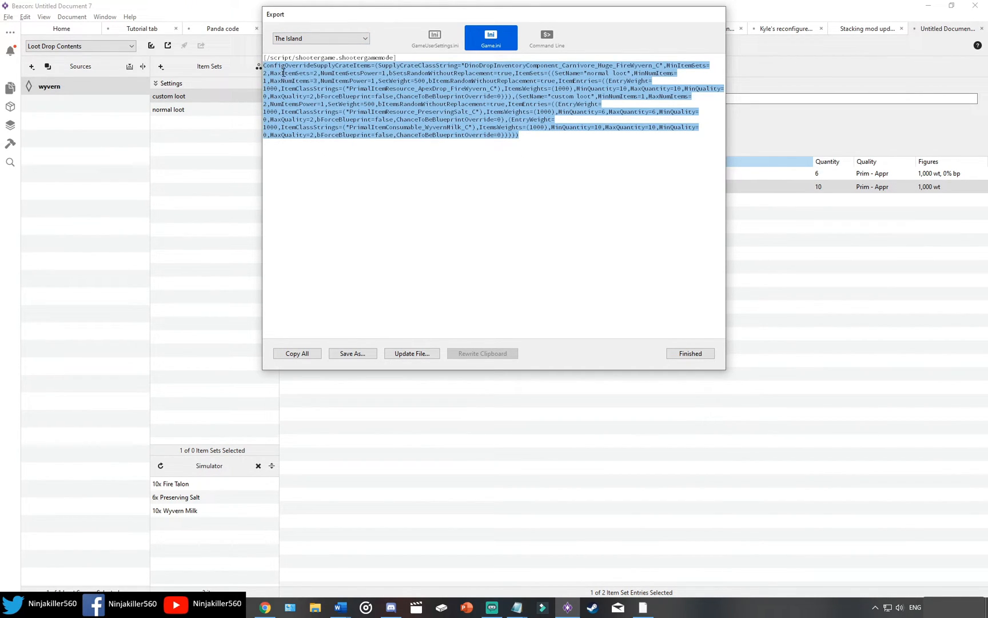
Step: Switch to the Nitrado web interface in Chrome, paste the code on empty line 772 of Game.ini, and save the changes
left_click(267, 611)
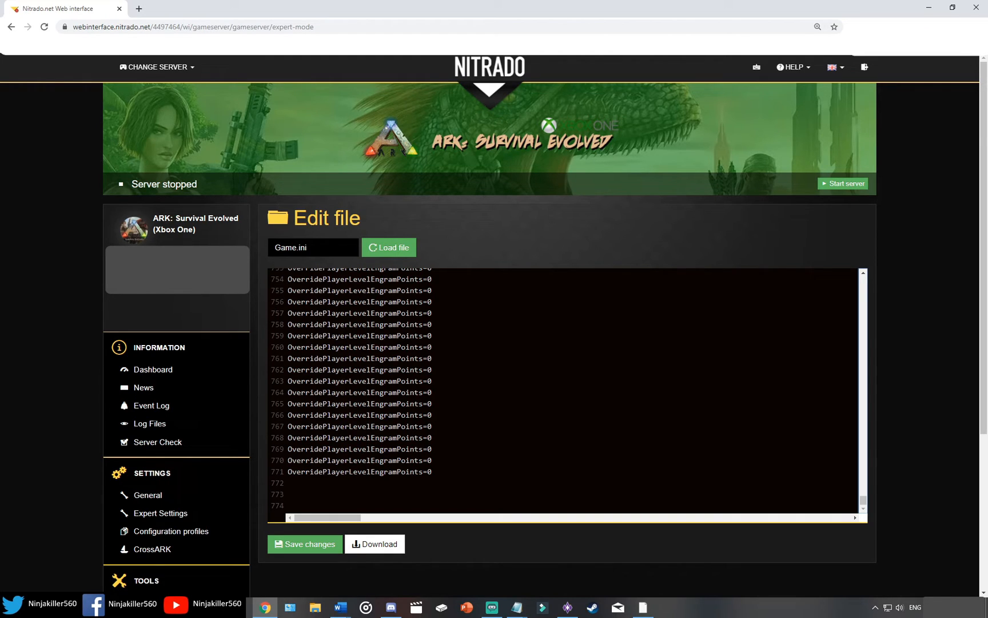
left_click(288, 483)
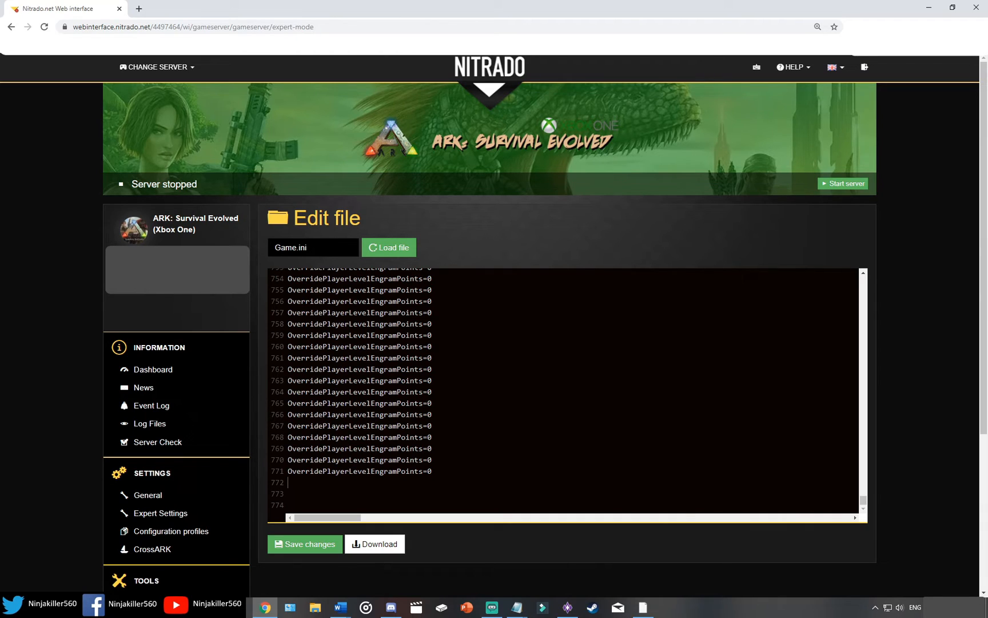
key("ctrl+v")
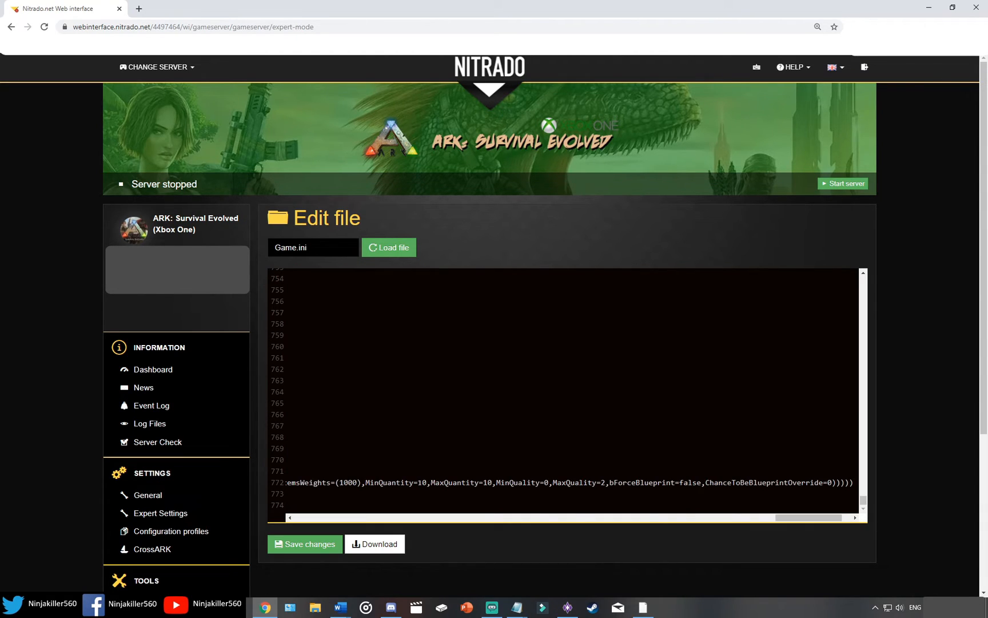
left_click(314, 547)
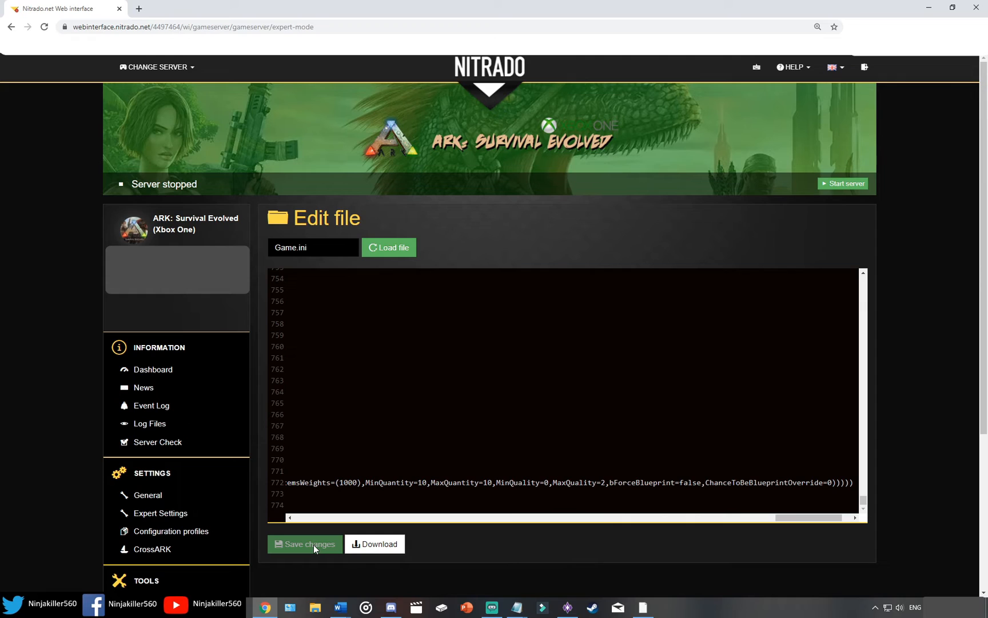